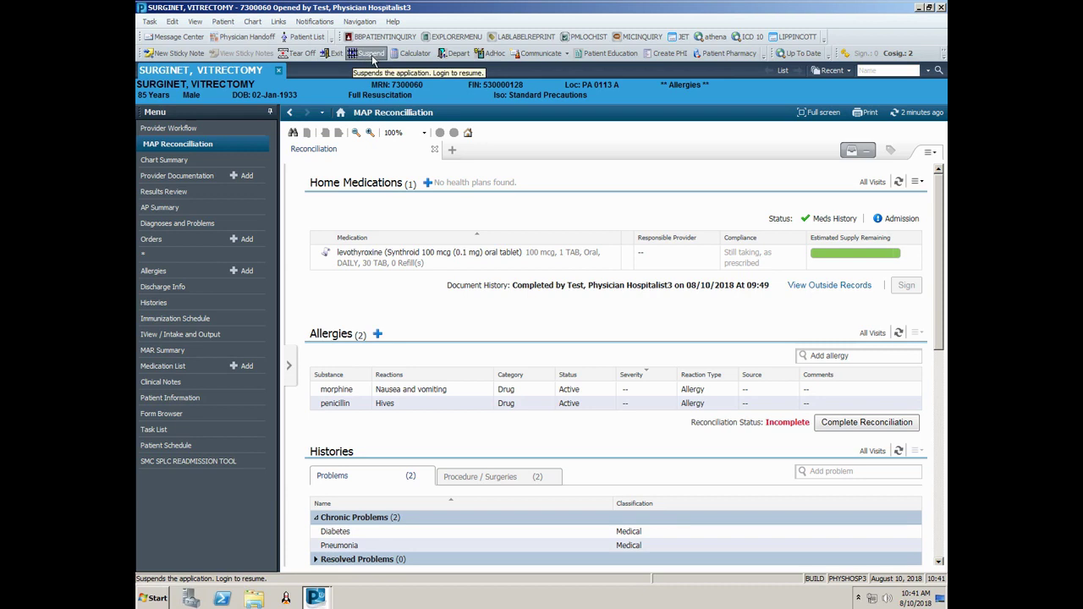
Lock the PowerChart session, then unlock it again with the account password.
click(371, 55)
click(316, 599)
text(pas)
click(504, 362)
Convert 98.6 °F to Celsius in the clinical calculator, then refresh the MAP Reconciliation page.
click(416, 55)
click(560, 121)
click(423, 242)
text(98.6)
click(817, 99)
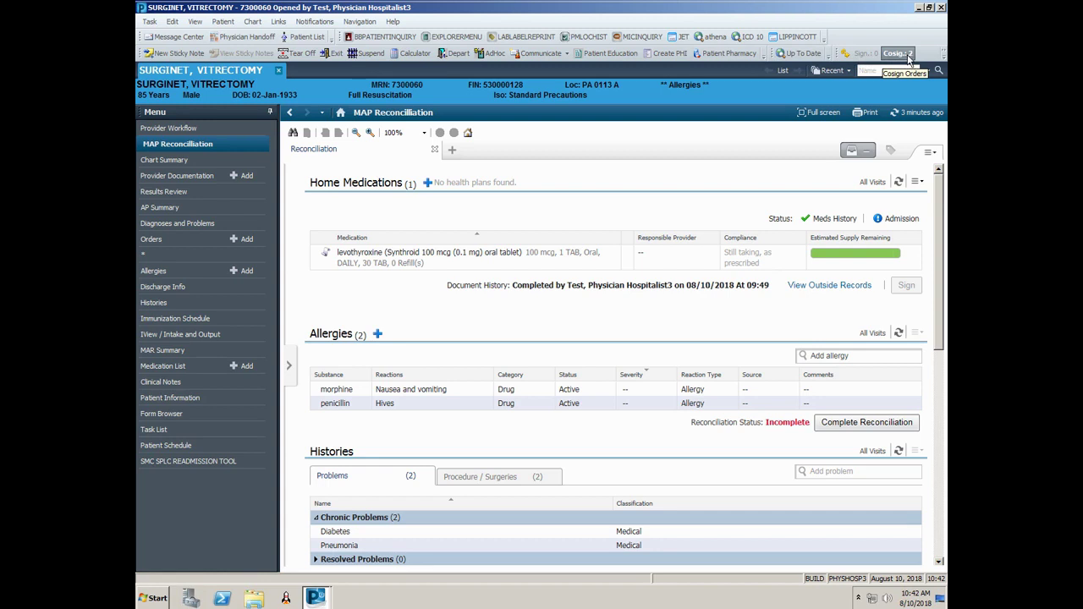
click(902, 119)
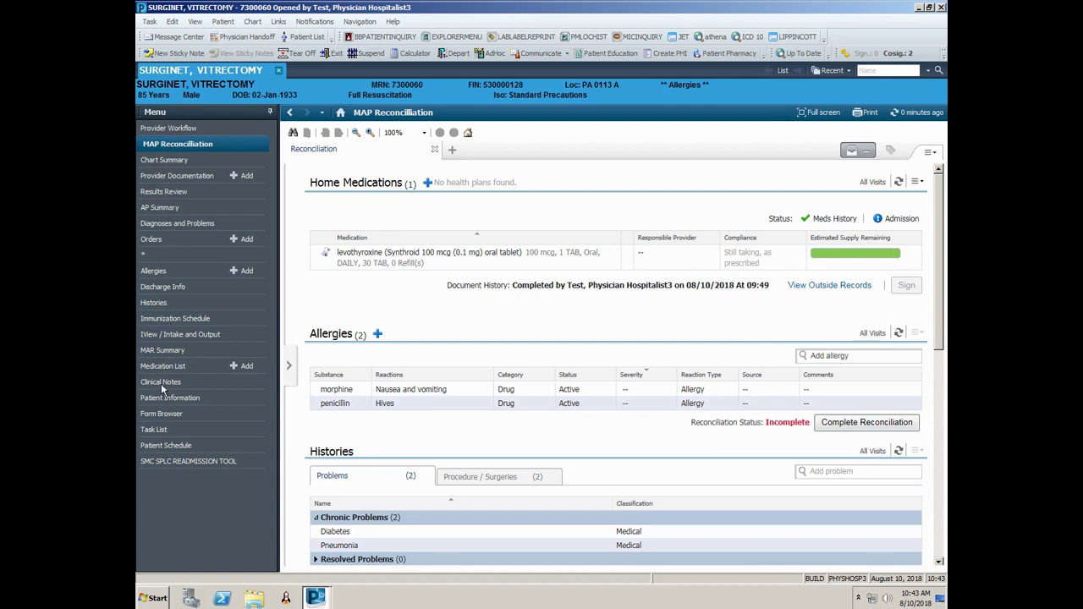
click(270, 112)
click(142, 116)
click(270, 112)
click(227, 146)
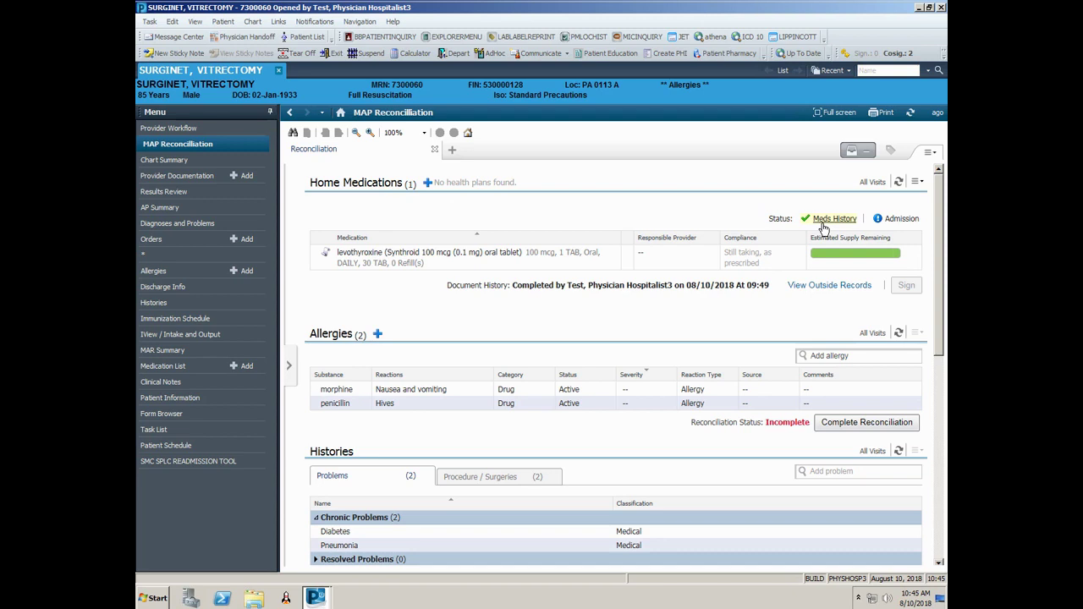
mouse_move(823, 228)
mouse_move(902, 226)
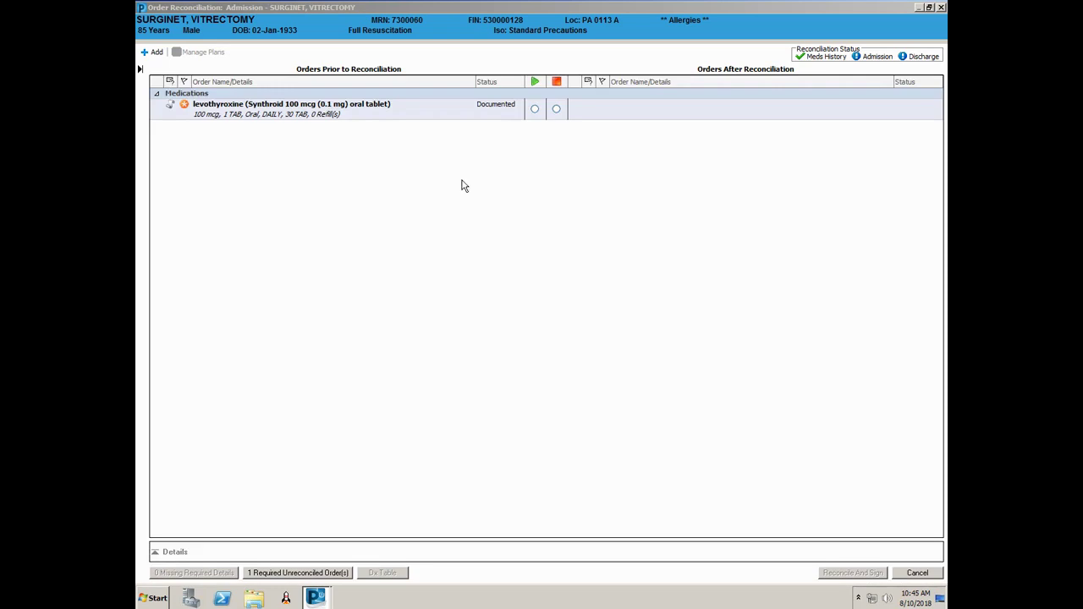
Cancel the Order Reconciliation: Admission window and reload the MAP Reconciliation page.
click(941, 7)
click(936, 112)
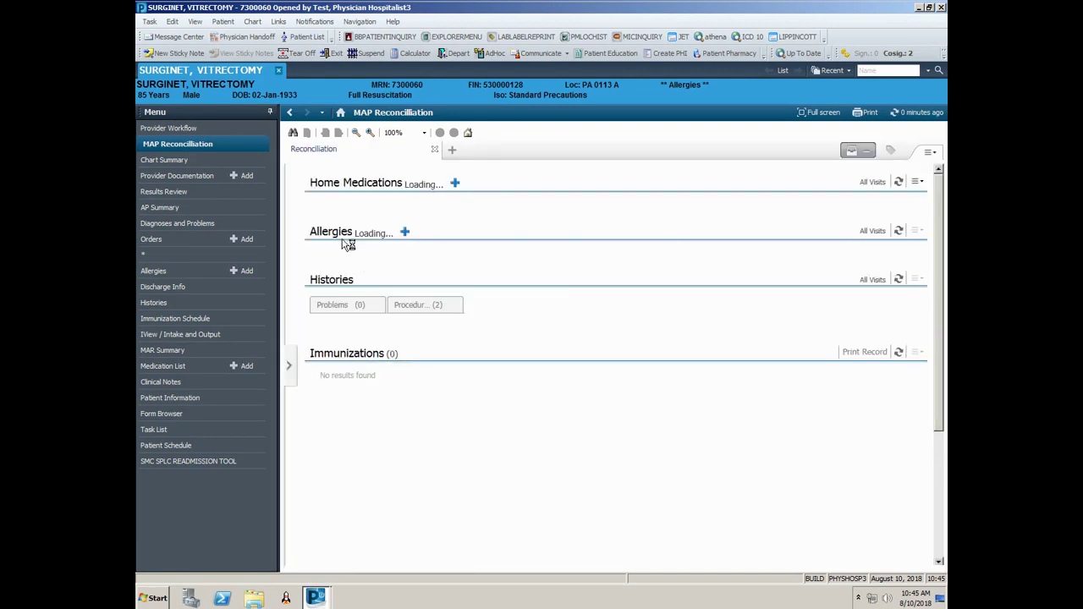
Change the penicillin allergy's severity to Severe and save it.
click(434, 407)
click(724, 386)
click(753, 527)
click(710, 514)
click(702, 382)
click(915, 379)
Set the morphine allergy's status to Canceled and save it.
click(415, 413)
click(714, 386)
scroll(922, 504, down, 2)
click(752, 550)
click(713, 517)
click(701, 381)
Search 'asa', add Low Dose ASA with Severe severity, and complete allergy reconciliation.
click(815, 357)
text(asa)
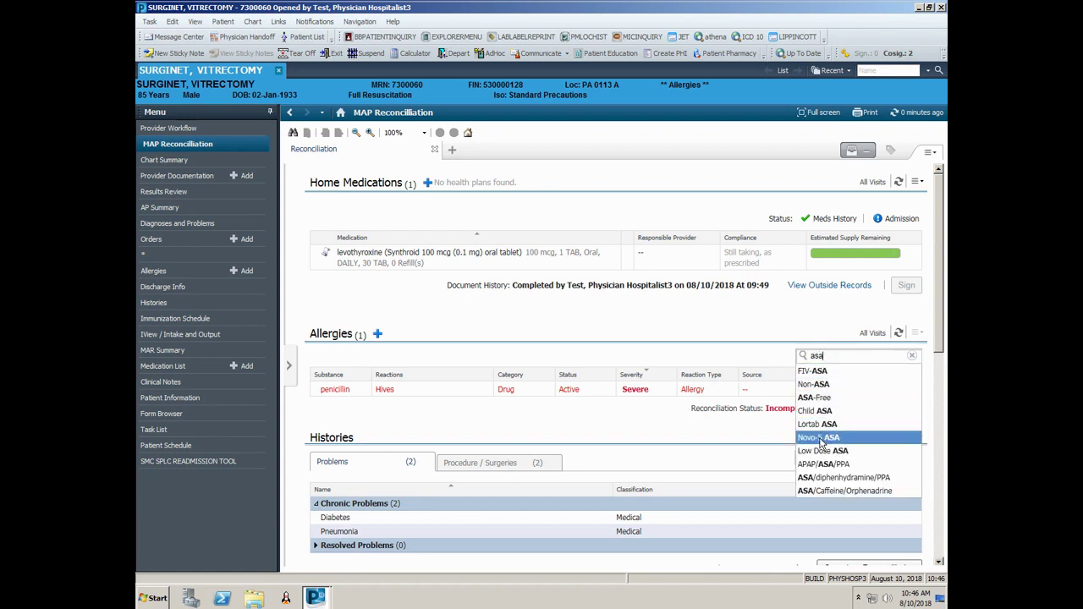
click(818, 452)
click(742, 504)
click(701, 492)
click(701, 382)
click(915, 380)
click(863, 438)
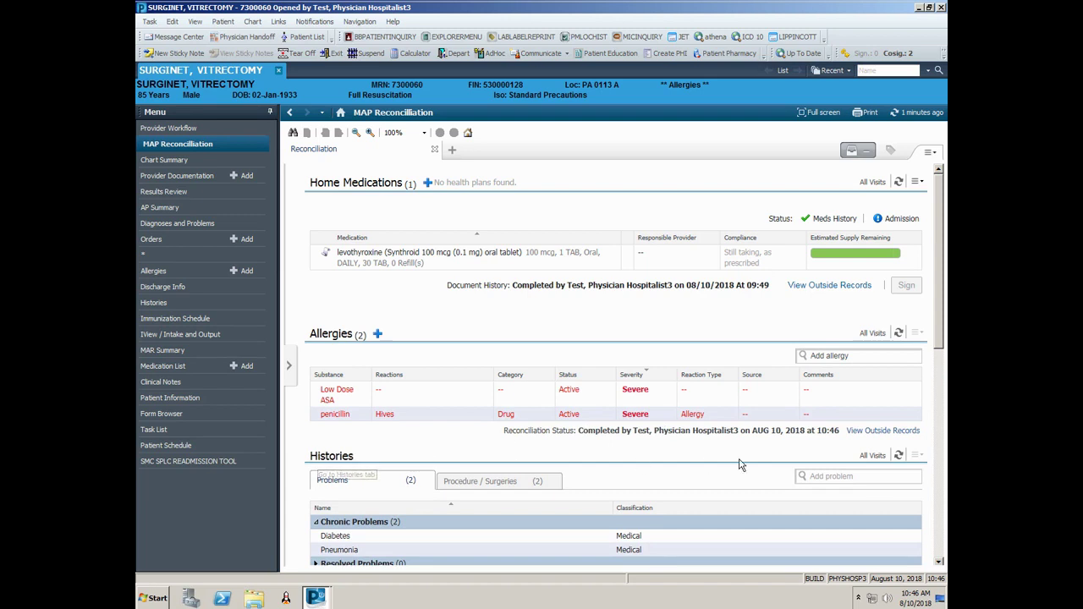
drag(944, 341, 942, 432)
Open the details panel for the Pneumonia problem in the Problems history.
click(435, 348)
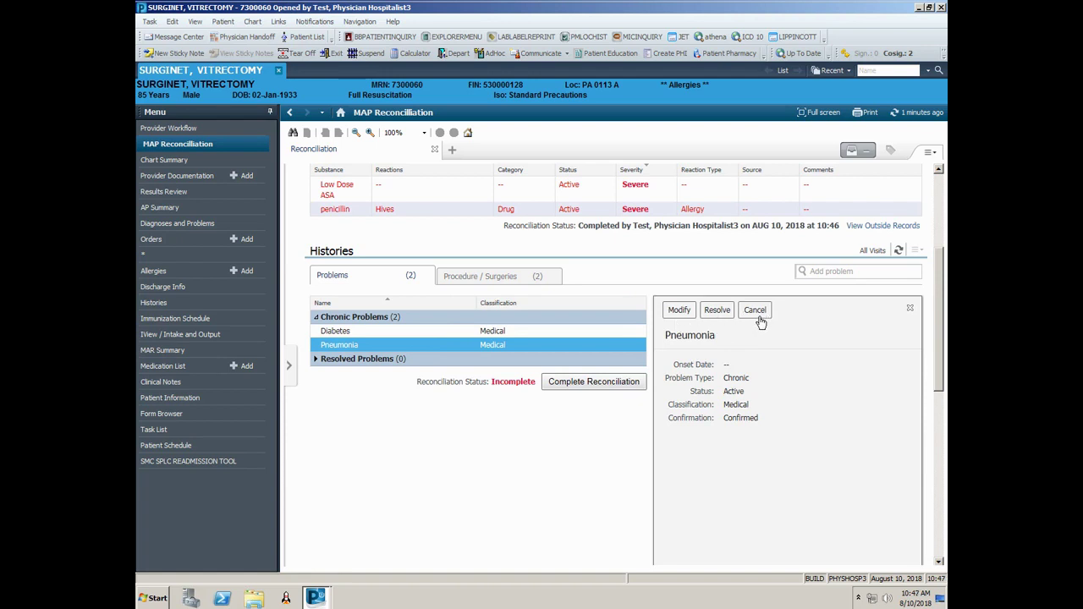
Resolve Pneumonia, add COPD type A (J43.9) via a 'copd' search, and complete problem reconciliation.
click(717, 311)
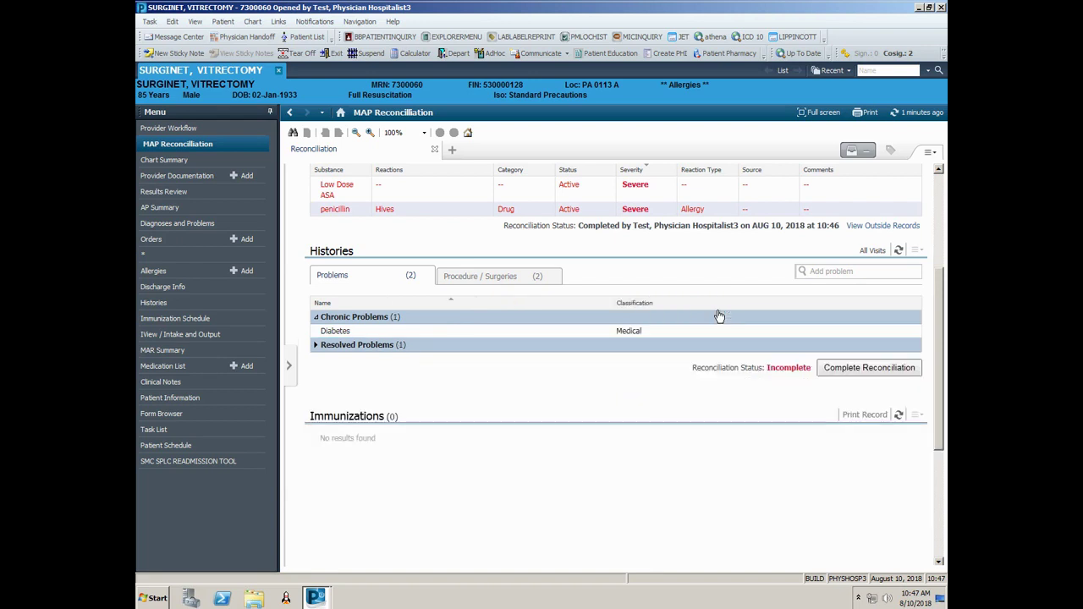
click(816, 271)
text(copd)
click(817, 287)
click(475, 334)
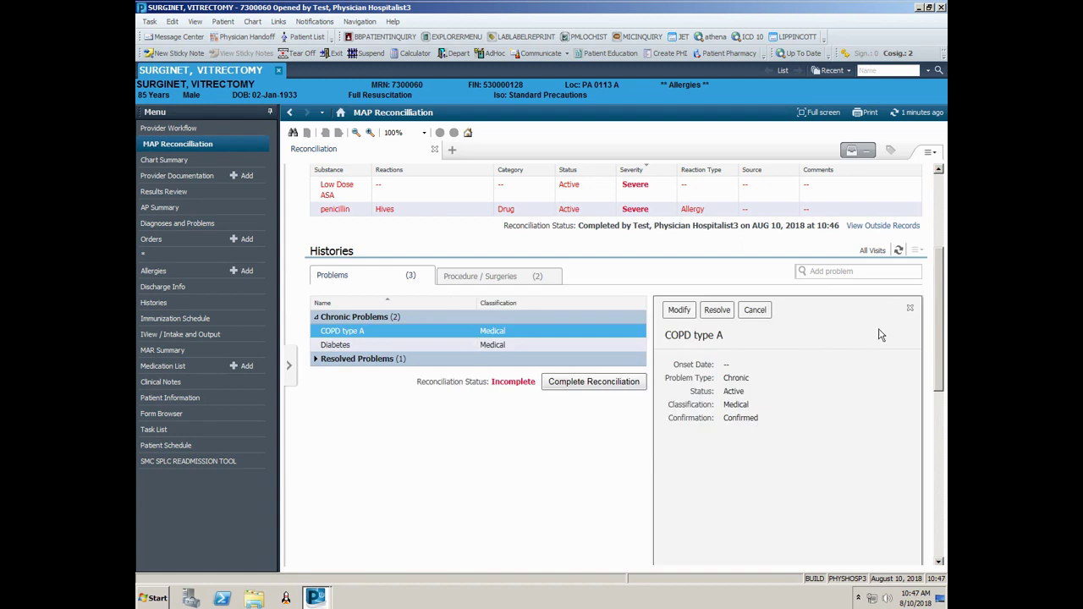
click(911, 311)
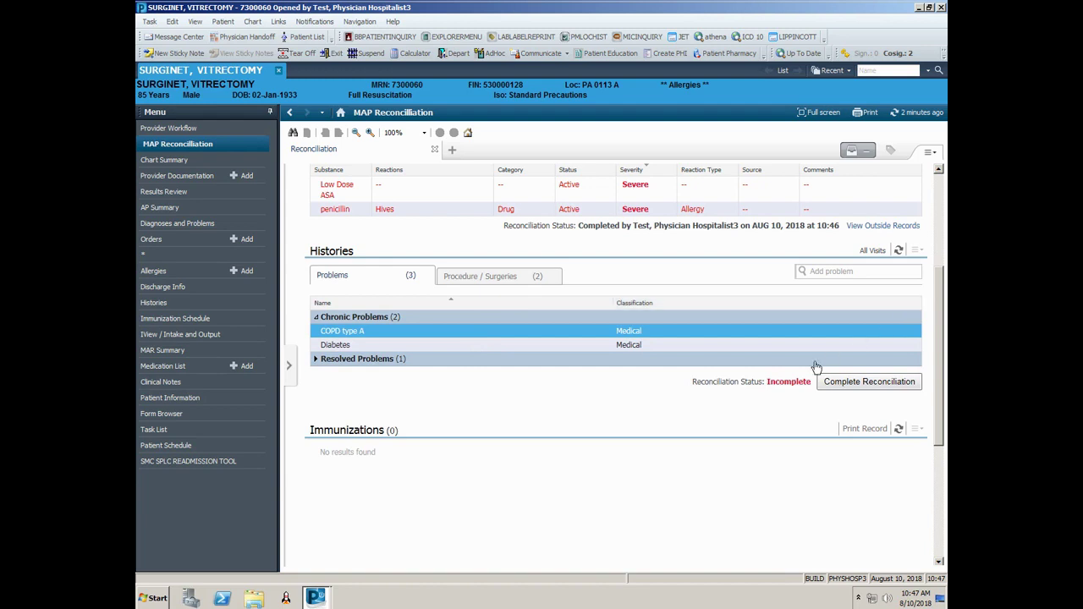
click(870, 382)
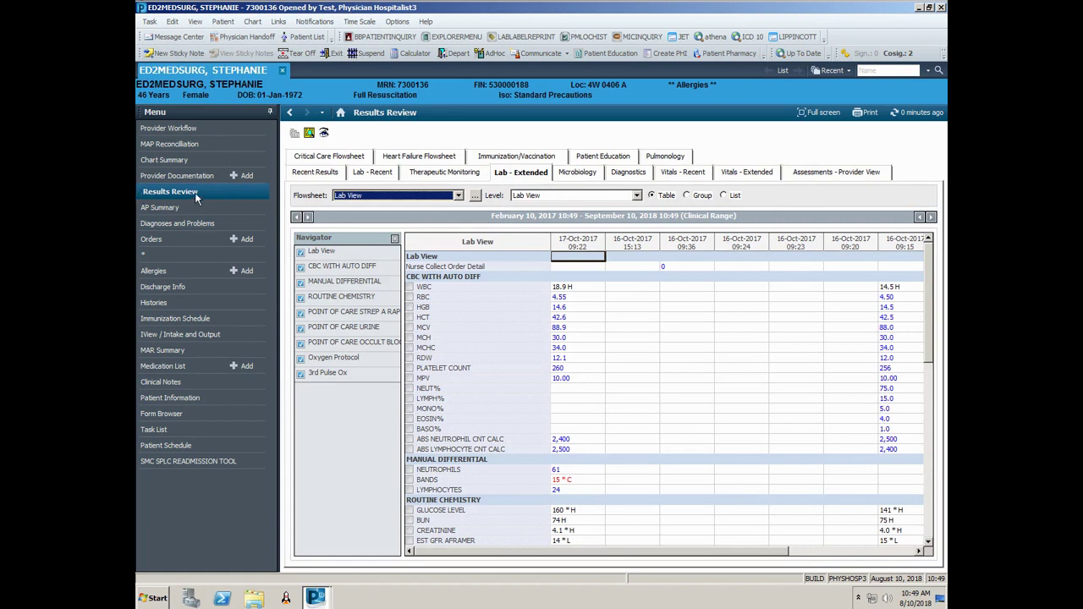
Show the Diagnostics results in Results Review and select the 16-Oct-2017 MRI BRAIN result.
click(195, 193)
click(626, 173)
click(478, 268)
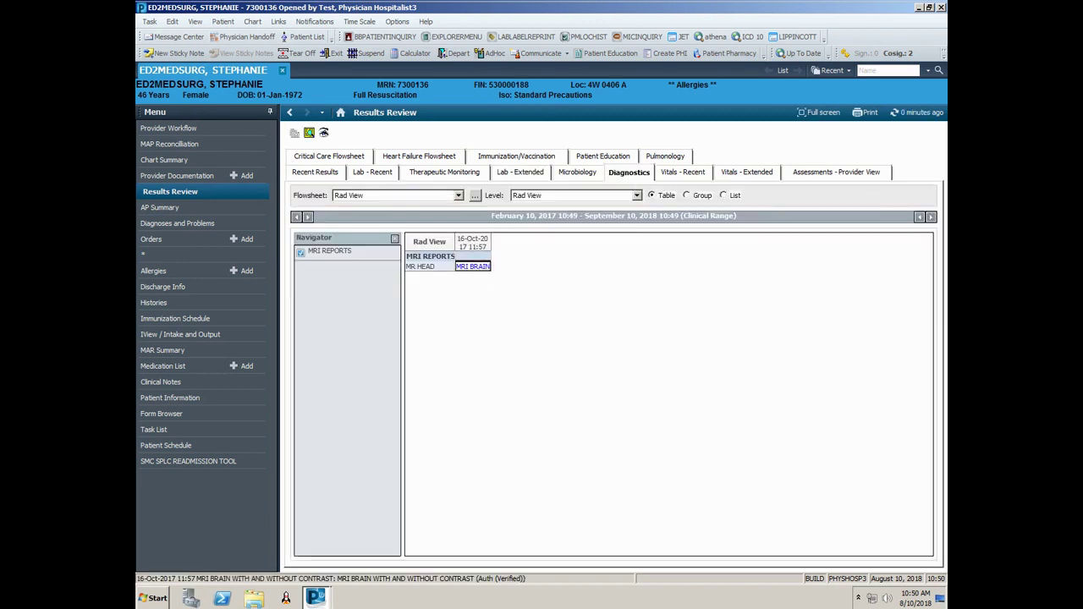
Read the MRI BRAIN report in Document Viewer, then open the date-range options.
double_click(476, 268)
click(634, 11)
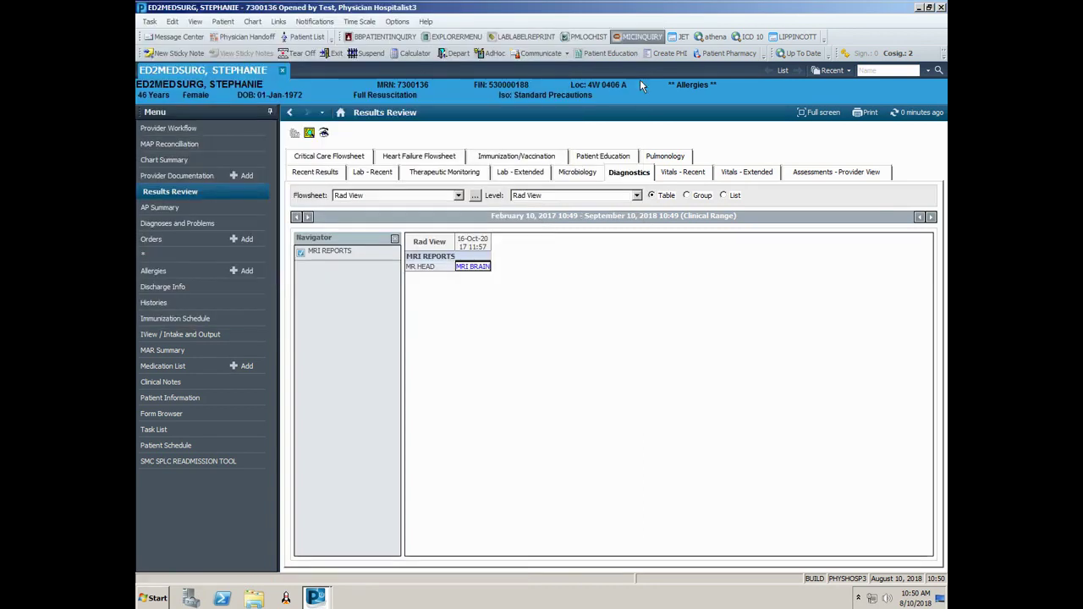
right_click(758, 218)
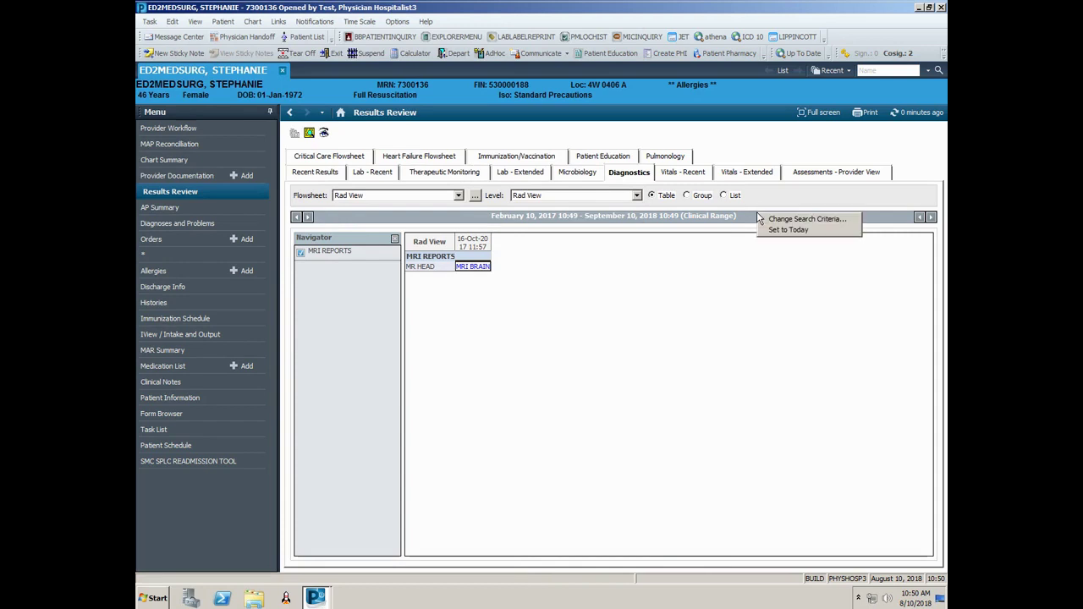
Go through AP Summary to the MAR Summary covering August 8–10, 2018.
click(188, 208)
click(179, 351)
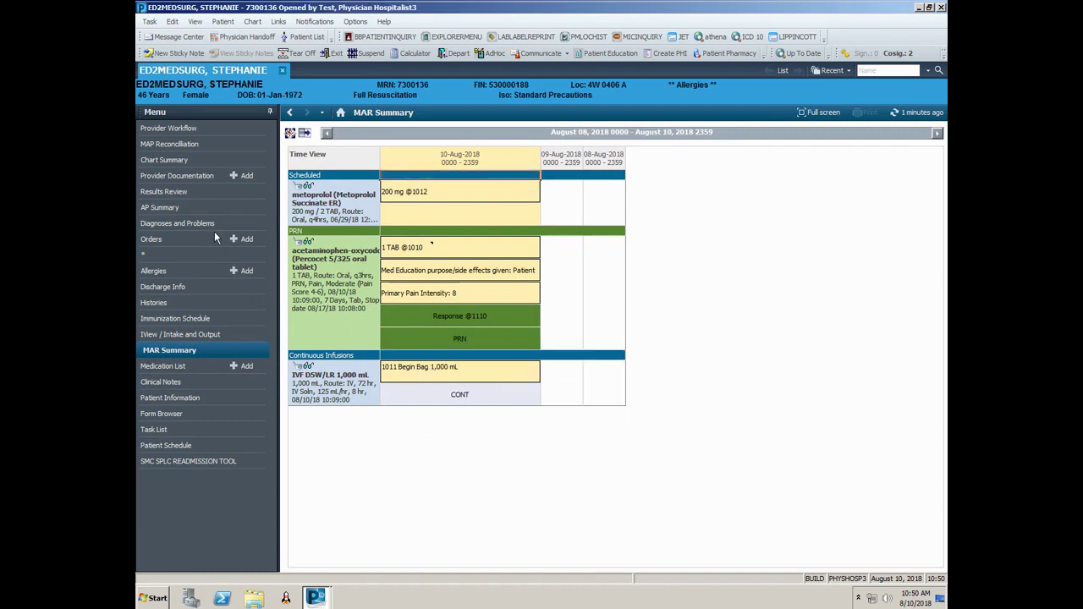